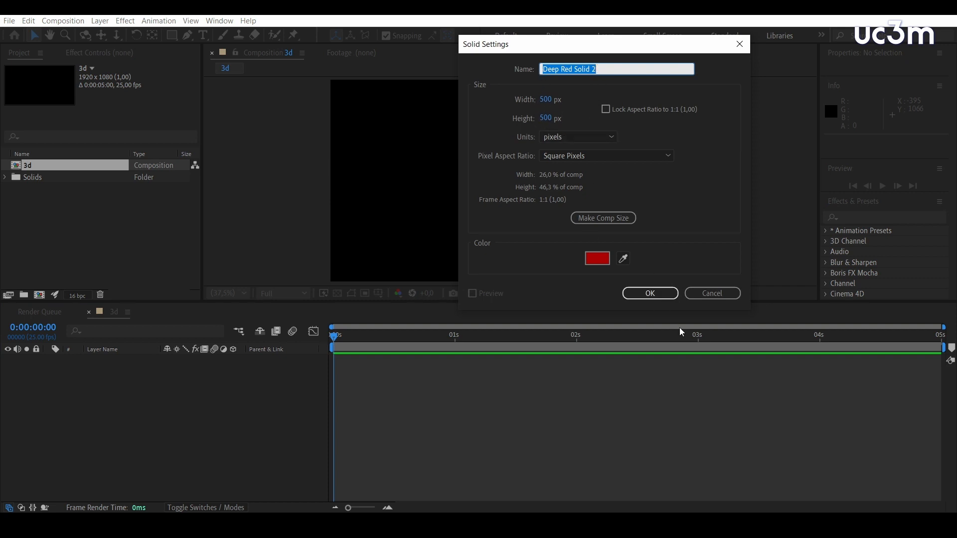
# Create the 500 by 500 px red solid with the name 3d and turn it into a 3D layer
pyautogui.write('3d')
pyautogui.press('Return')
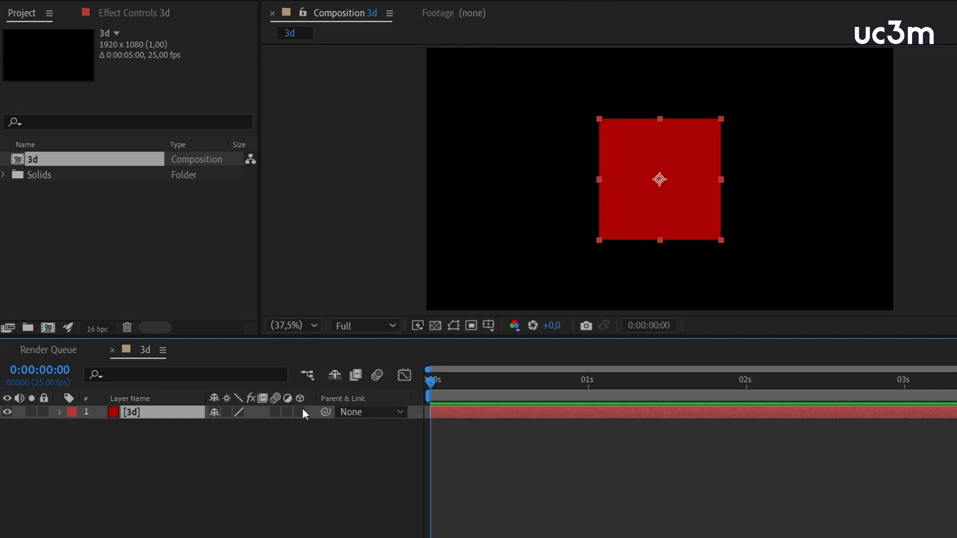
pyautogui.click(299, 412)
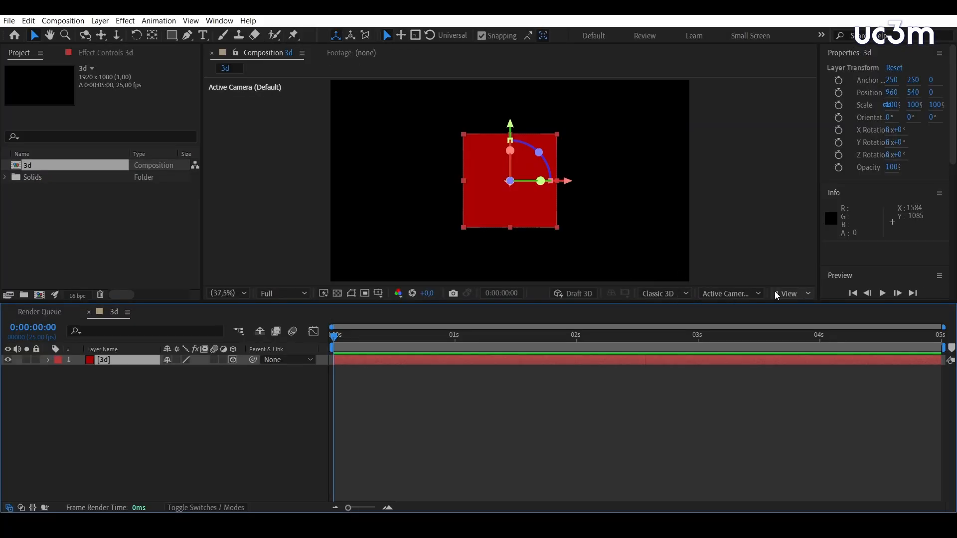
# Switch the composition view to Custom View 1 and enable the Collapse Transformations / Continuously Rasterize switch for the 3d layer
pyautogui.click(739, 294)
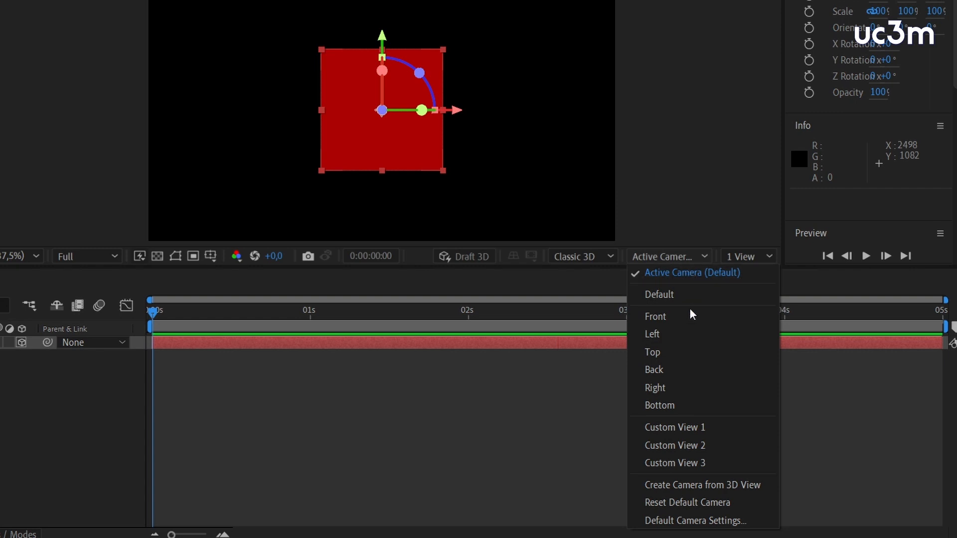
pyautogui.click(708, 423)
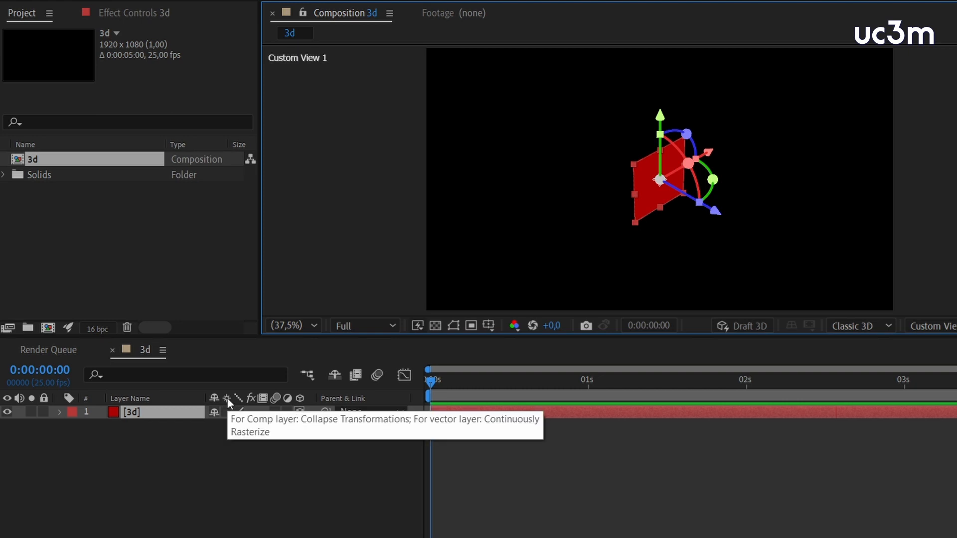
pyautogui.click(223, 413)
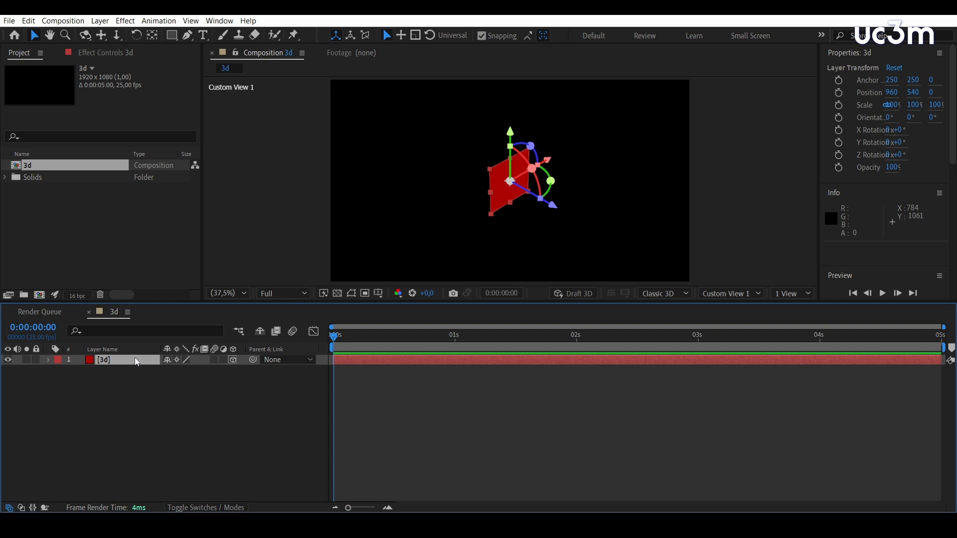
# Duplicate the 3d solid layer and move the copy's anchor point to its left edge at 0, 250, 0 with the Pan Behind tool
pyautogui.hotkey('ctrl', 'd')
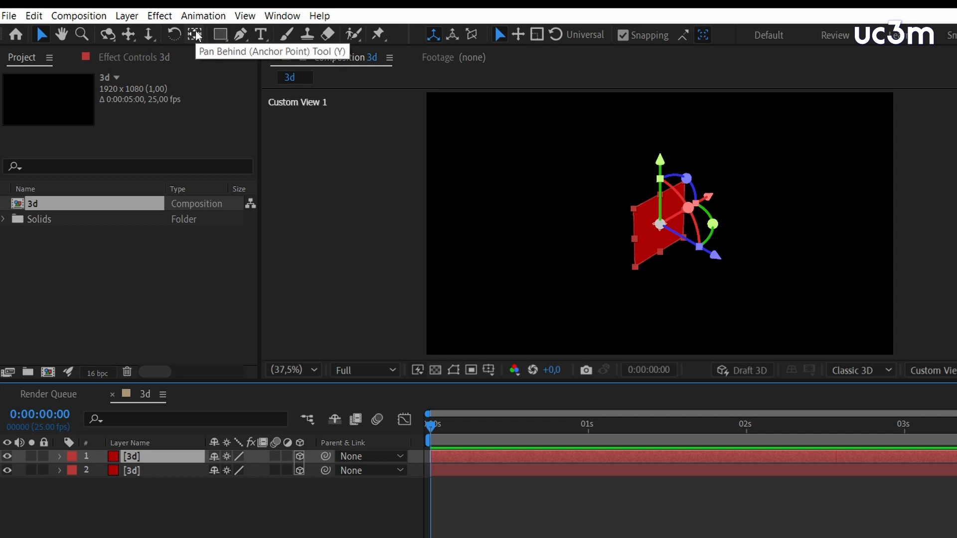
pyautogui.click(195, 34)
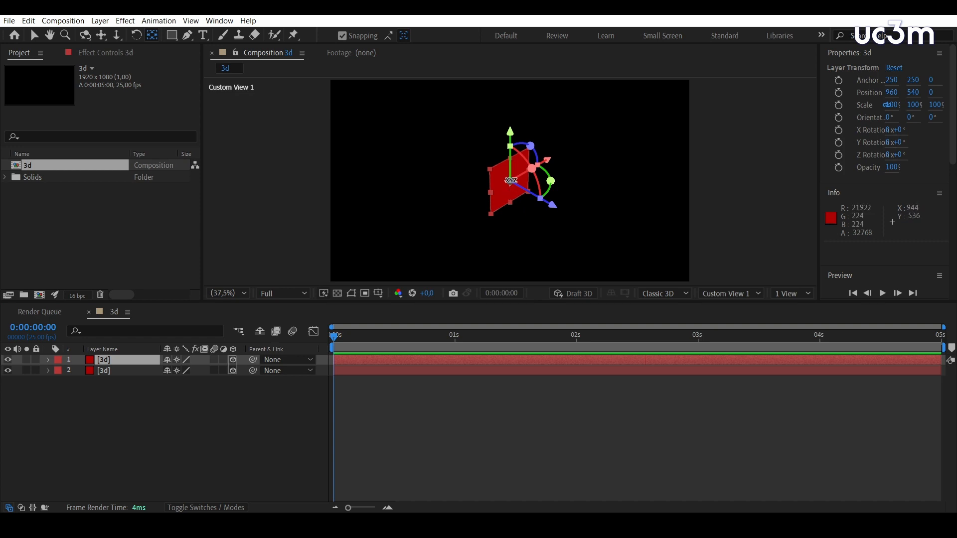
pyautogui.moveTo(511, 180); pyautogui.dragTo(487, 195)
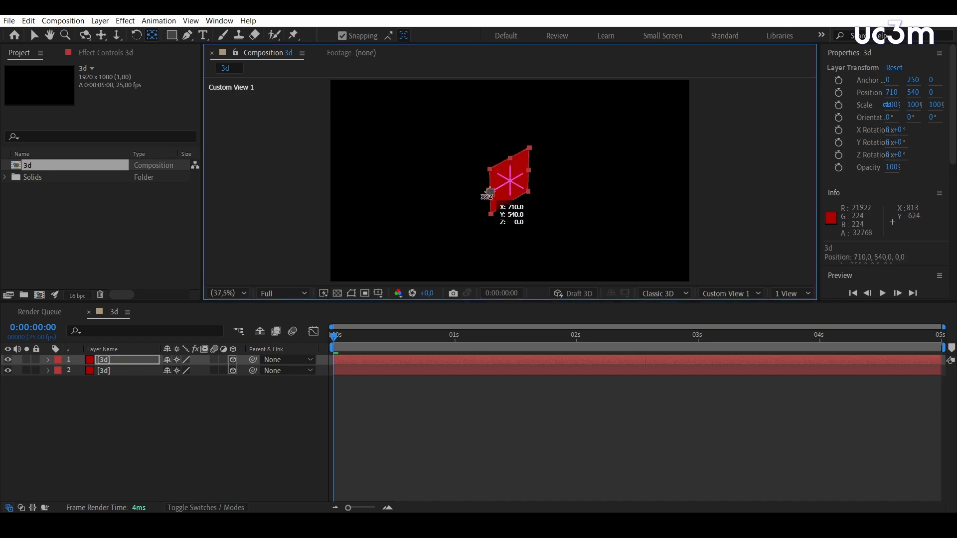
pyautogui.moveTo(487, 196); pyautogui.dragTo(487, 196)
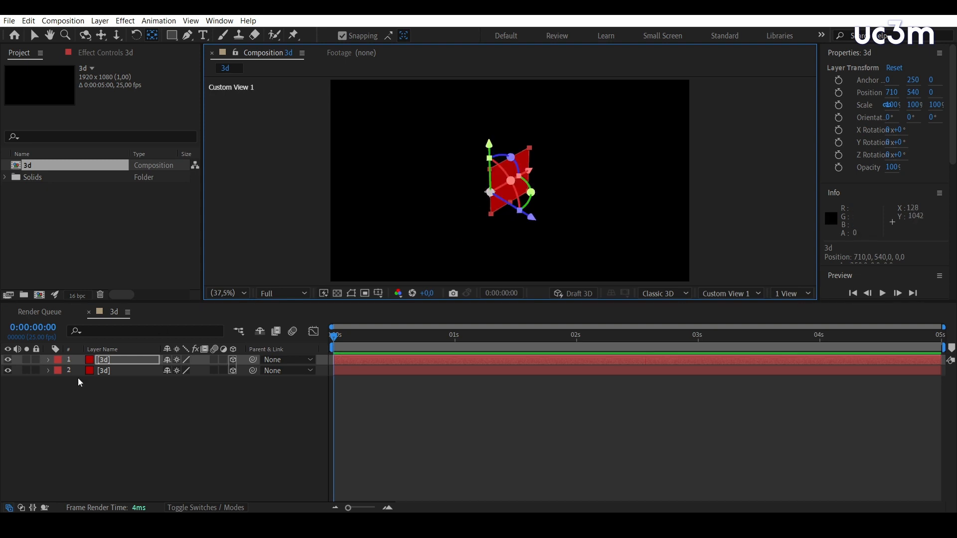
# Expand the Transform properties of the duplicated 3d layer
pyautogui.click(48, 359)
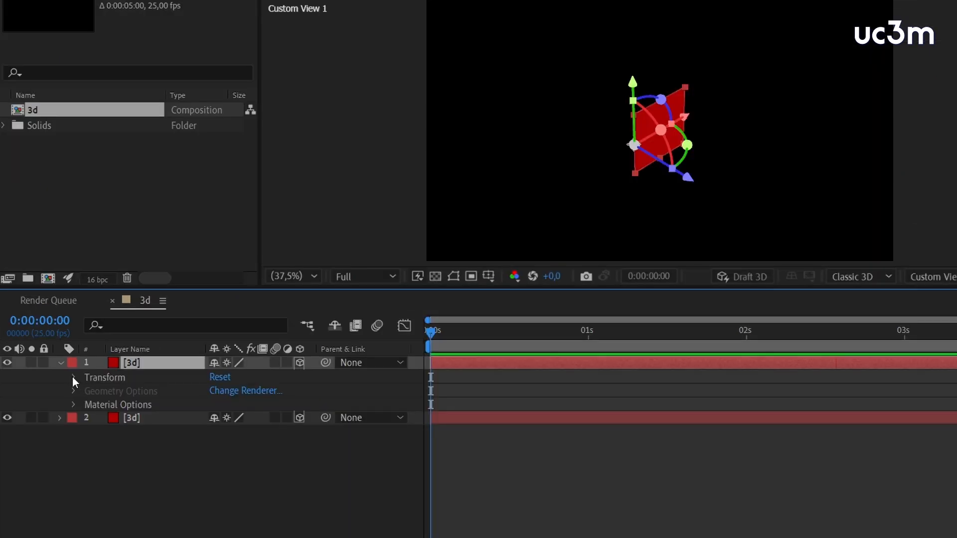
pyautogui.click(73, 378)
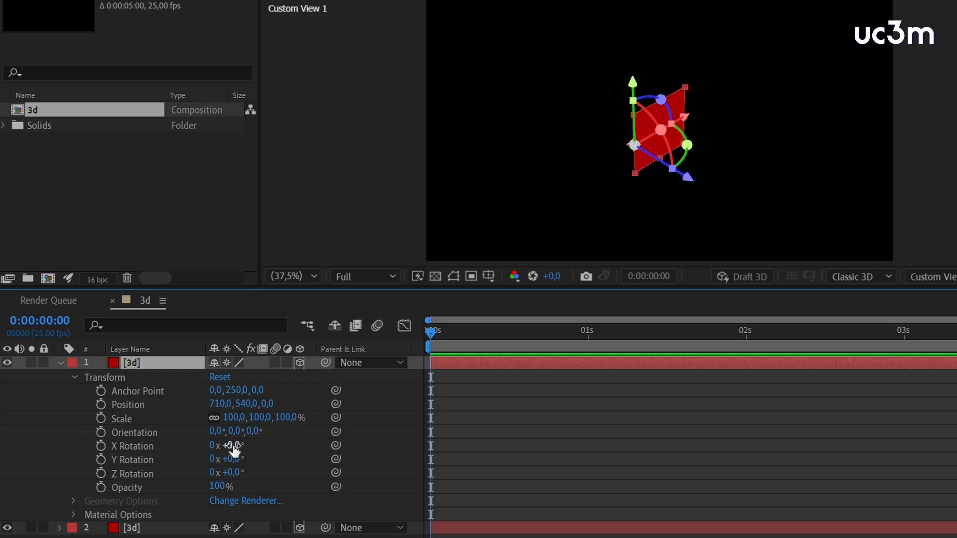
# Try out trial rotations of the duplicated 3d layer on its rotation axes, undoing each one
pyautogui.moveTo(242, 443); pyautogui.dragTo(187, 480)
pyautogui.hotkey('ctrl', 'z')
pyautogui.hotkey('ctrl', 'z')
pyautogui.moveTo(231, 480); pyautogui.dragTo(207, 497)
pyautogui.hotkey('ctrl', 'z')
# Set the duplicated layer's Y Rotation to -90° and collapse its properties
pyautogui.click(231, 459)
pyautogui.write('-90')
pyautogui.press('Return')
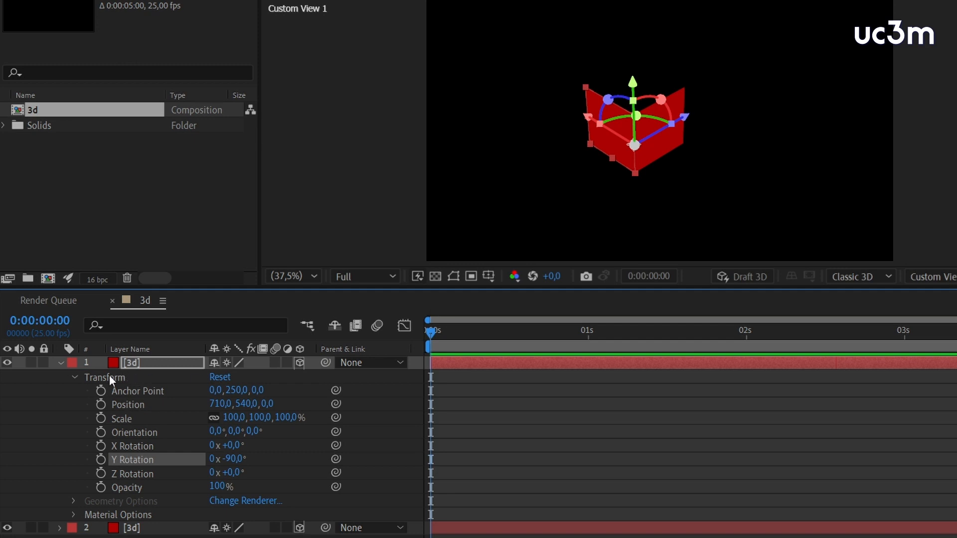
pyautogui.click(60, 362)
pyautogui.click(205, 412)
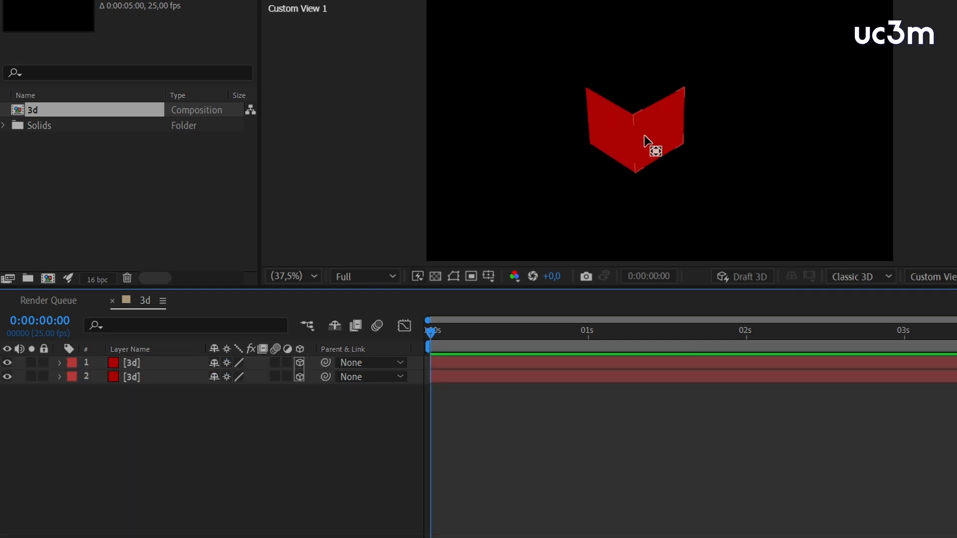
# Pre-compose both 3d solid layers, entering 3d as the new composition name and moving all attributes into it
pyautogui.moveTo(161, 431); pyautogui.dragTo(163, 351)
pyautogui.rightClick(150, 363)
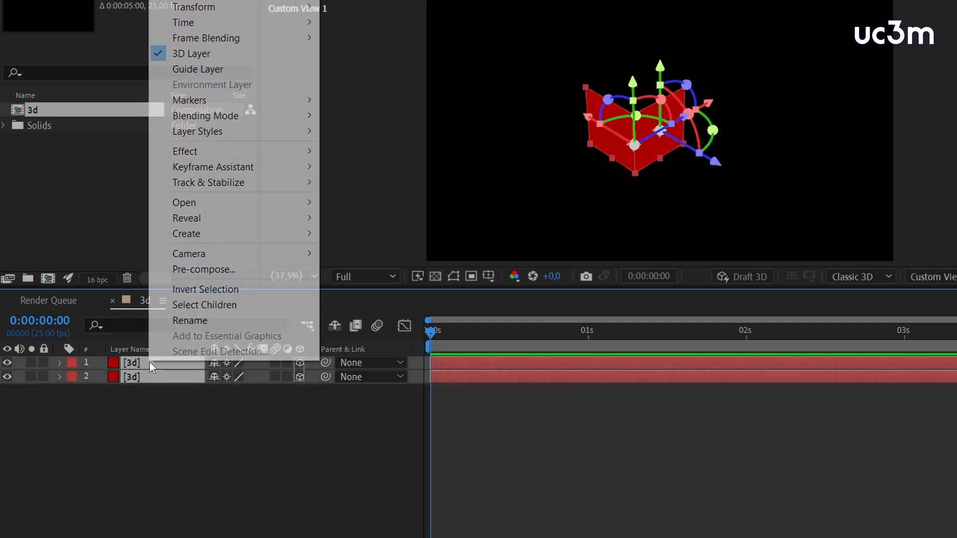
pyautogui.click(191, 271)
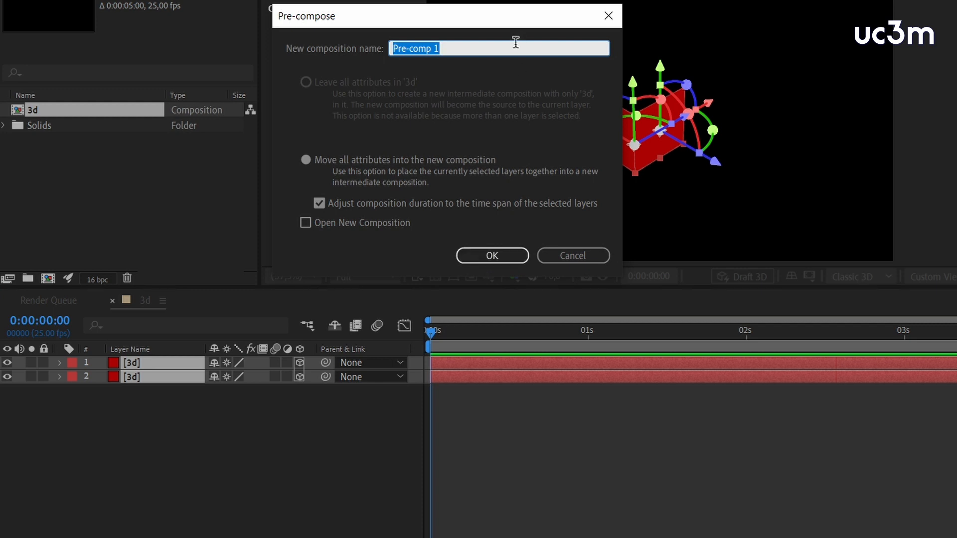
pyautogui.write('3d')
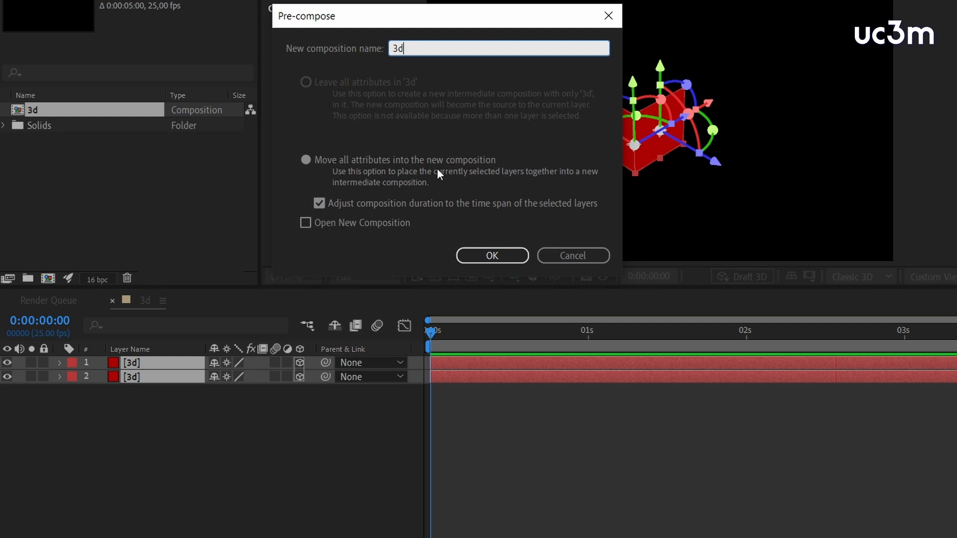
pyautogui.click(491, 254)
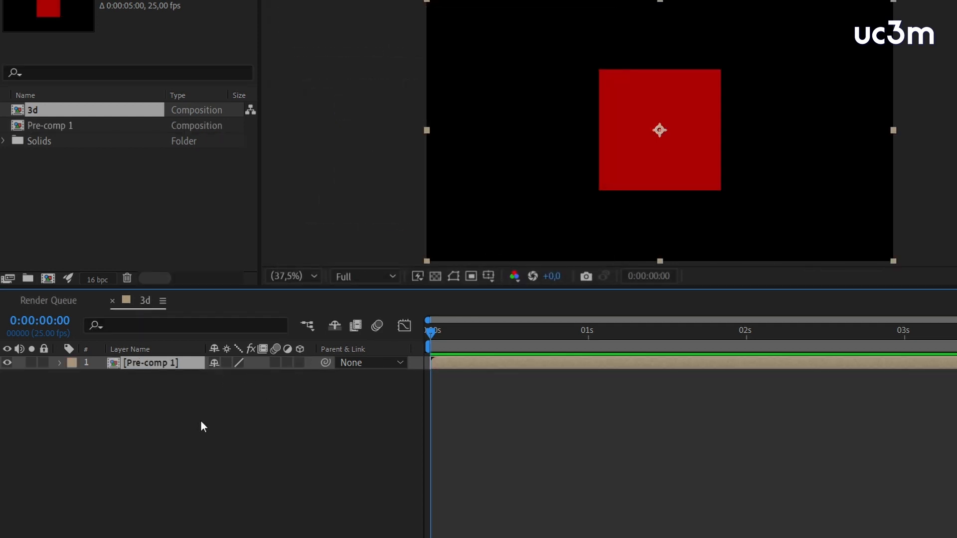
# Turn the Pre-comp 1 layer into a 3D layer, enable its Collapse Transformations switch and scrub the timeline
pyautogui.click(299, 363)
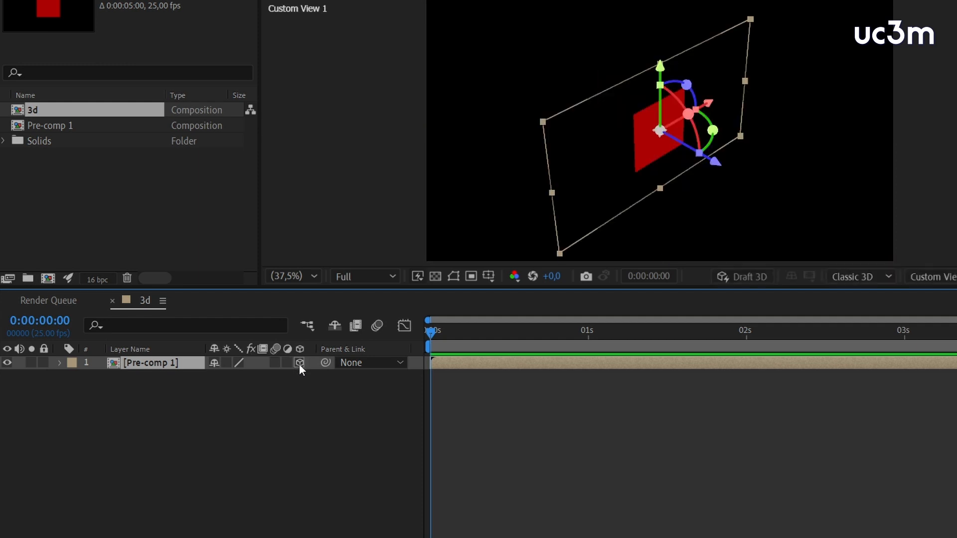
pyautogui.click(227, 363)
pyautogui.click(501, 343)
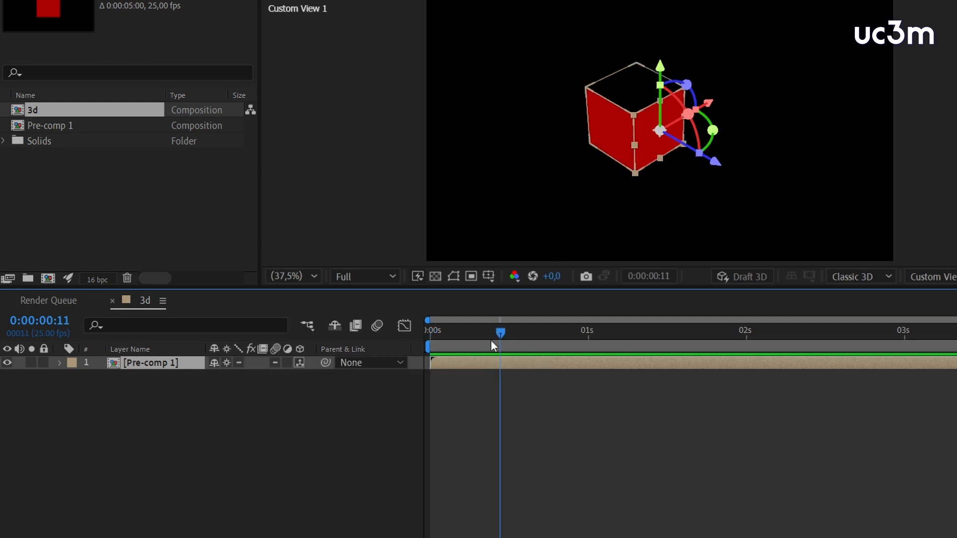
pyautogui.moveTo(492, 344); pyautogui.dragTo(401, 386)
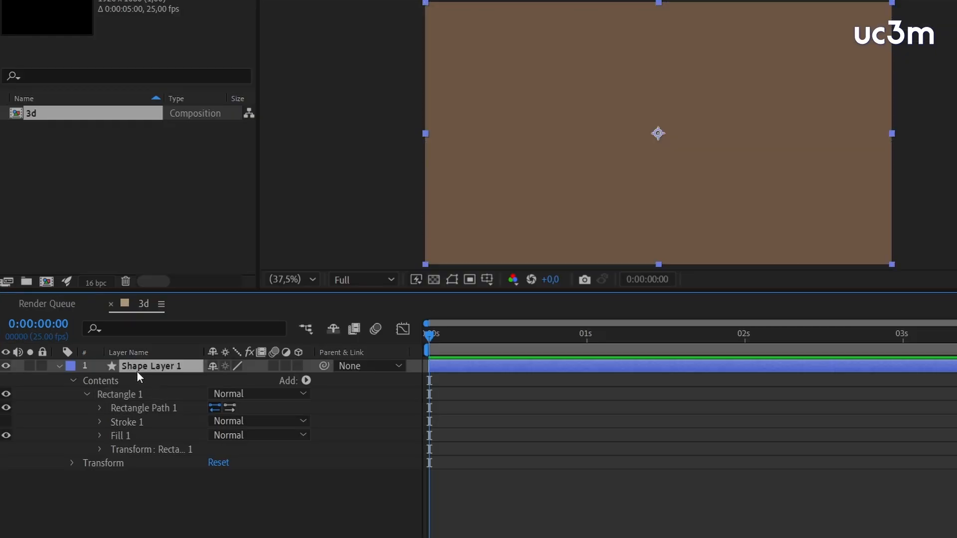
# Turn Shape Layer 1 into a 3D layer and check that the composition's 3D renderer is Cinema 4D
pyautogui.click(297, 367)
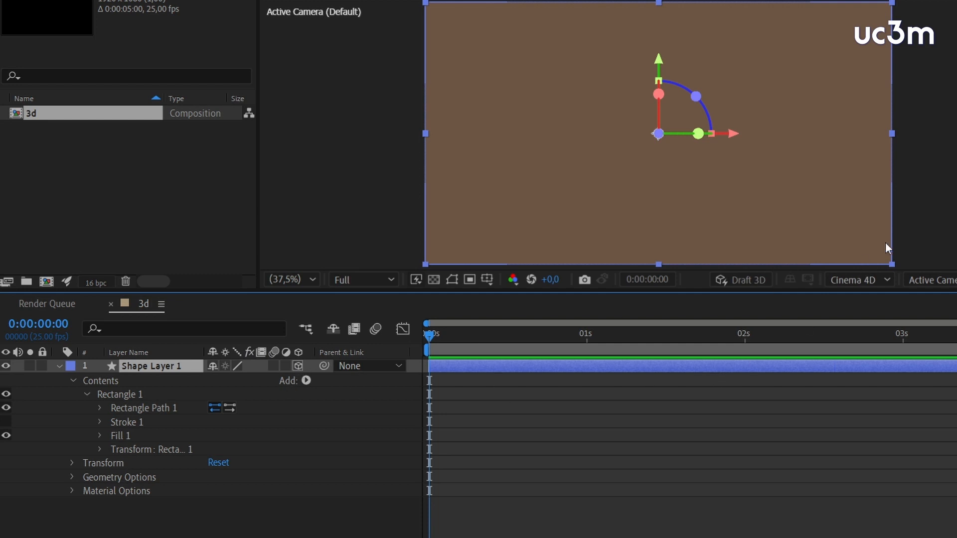
pyautogui.click(857, 281)
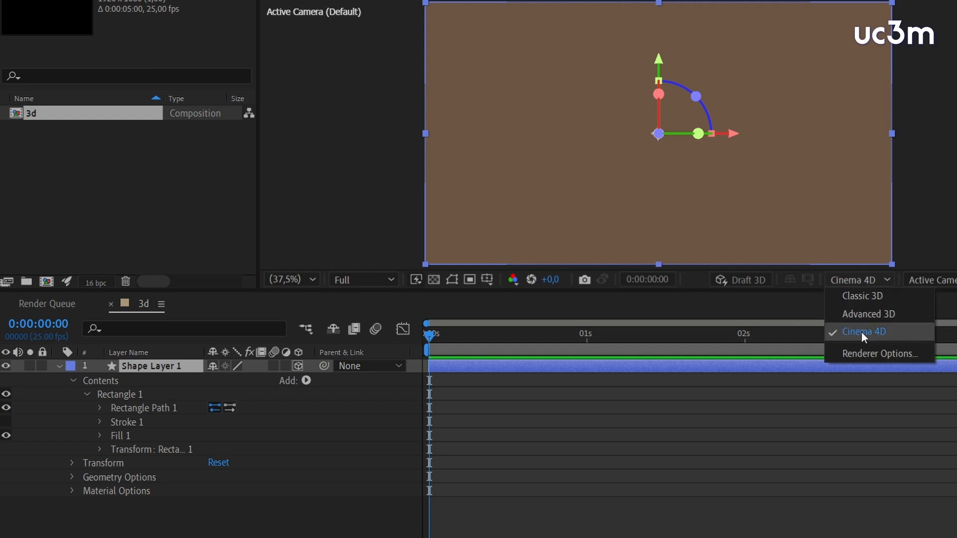
pyautogui.click(509, 446)
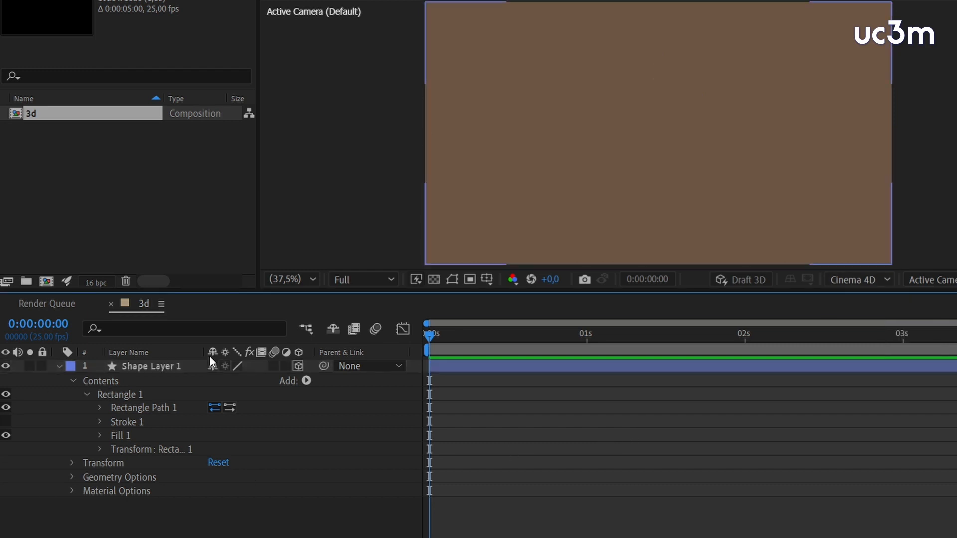
pyautogui.click(113, 476)
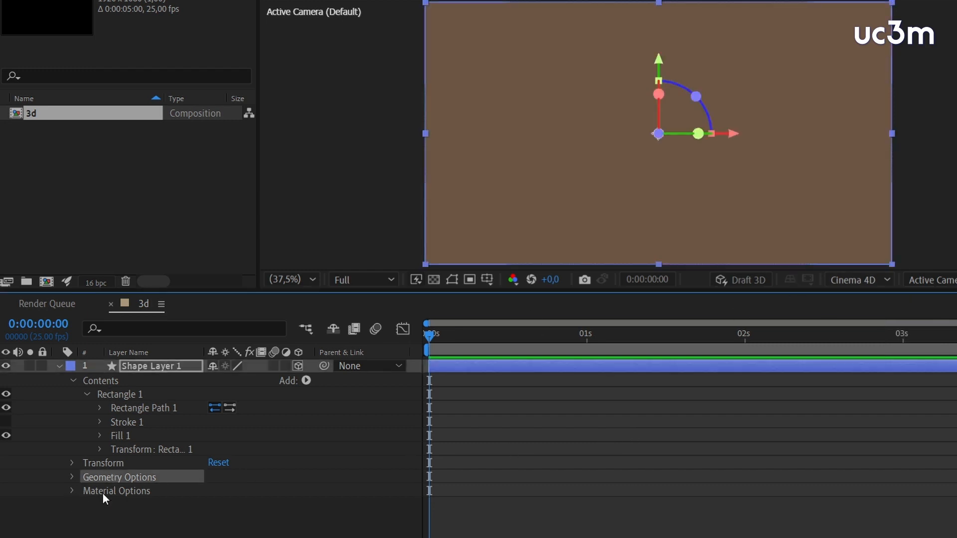
pyautogui.click(110, 494)
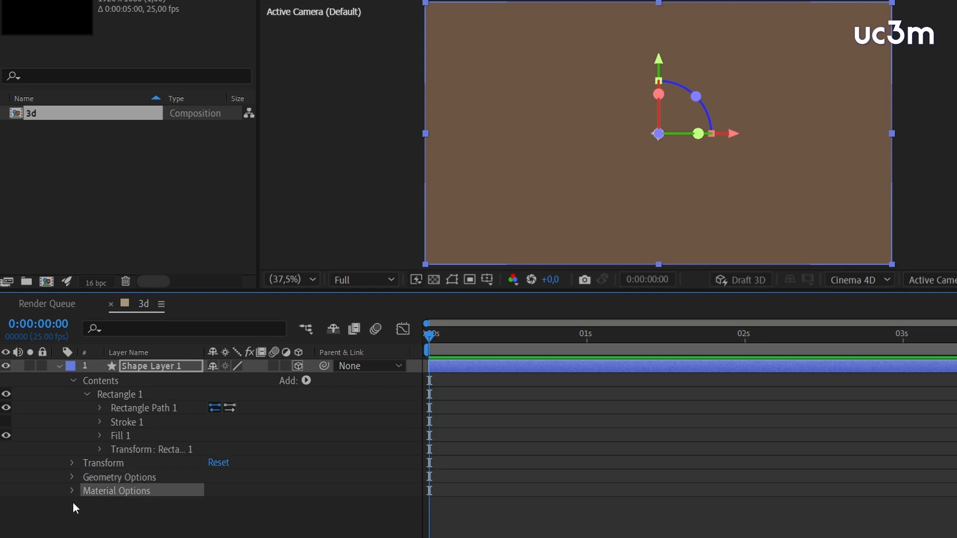
pyautogui.click(113, 477)
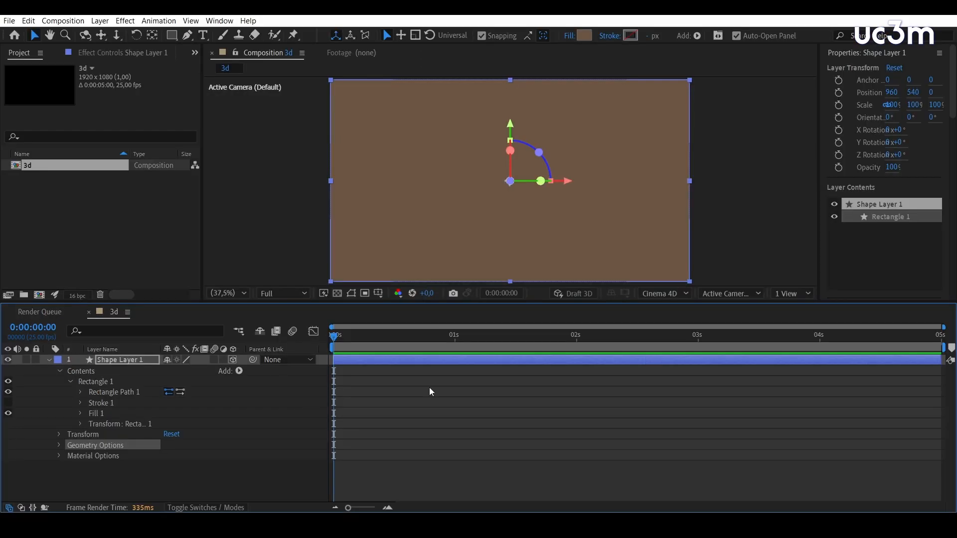
# Show Shape Layer 1 in Custom View 1 and increase the Extrusion Depth in its Geometry Options
pyautogui.click(720, 290)
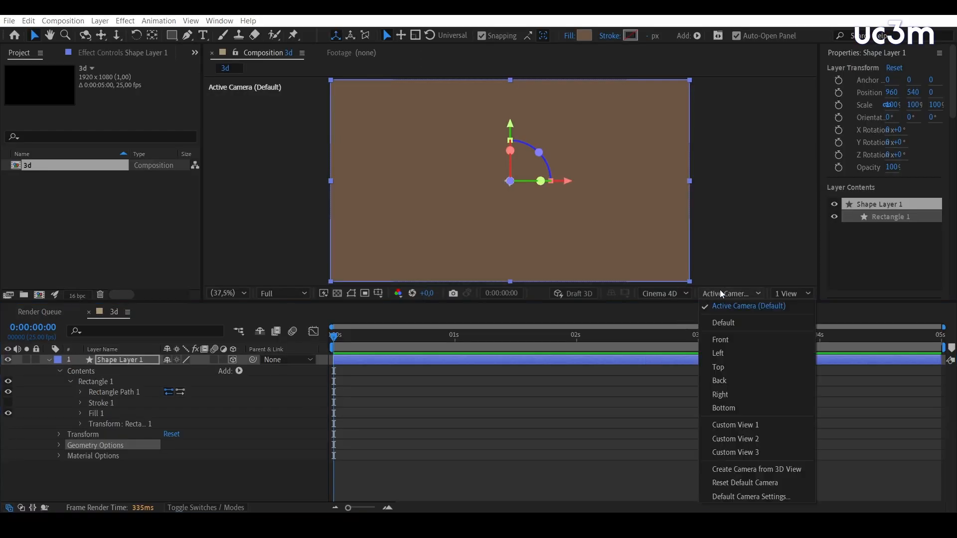
pyautogui.click(755, 427)
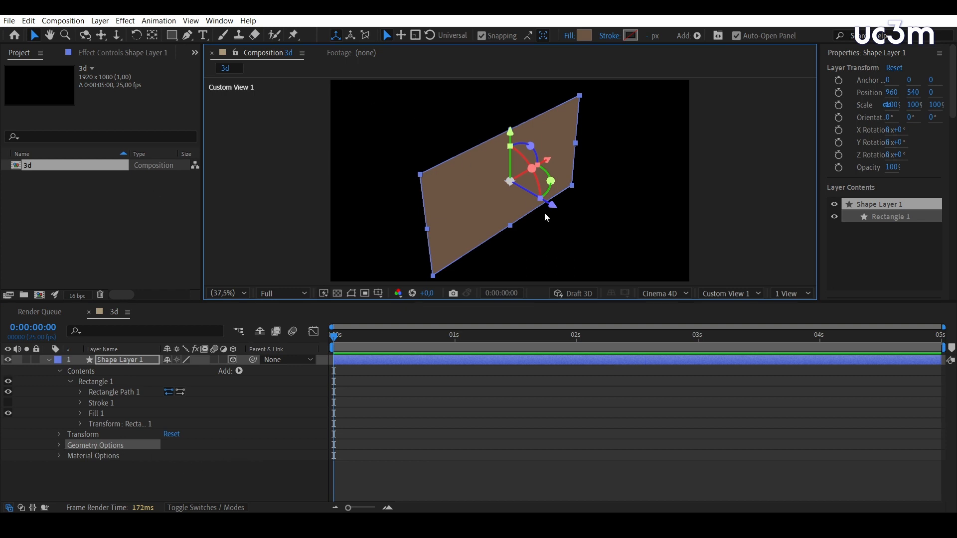
pyautogui.click(59, 446)
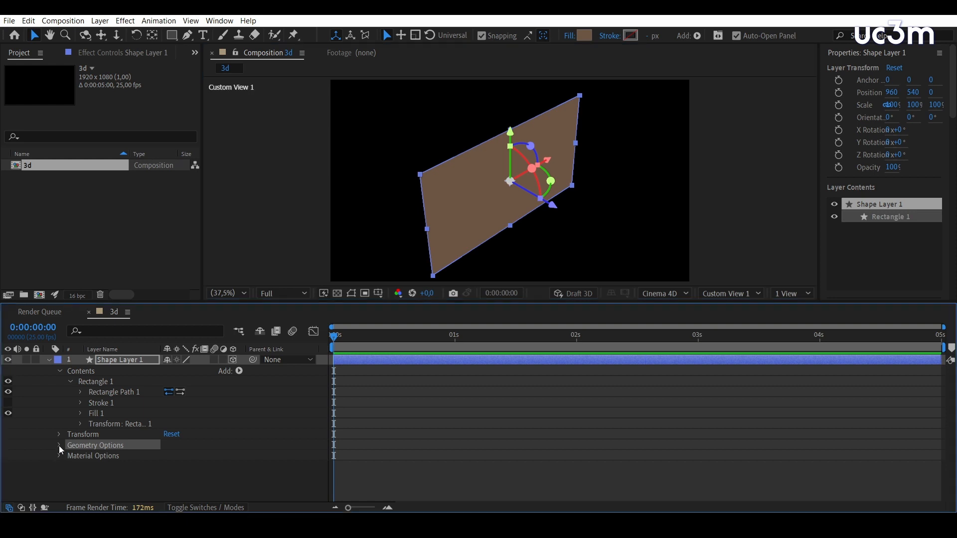
pyautogui.scroll(-1, 143, 462)
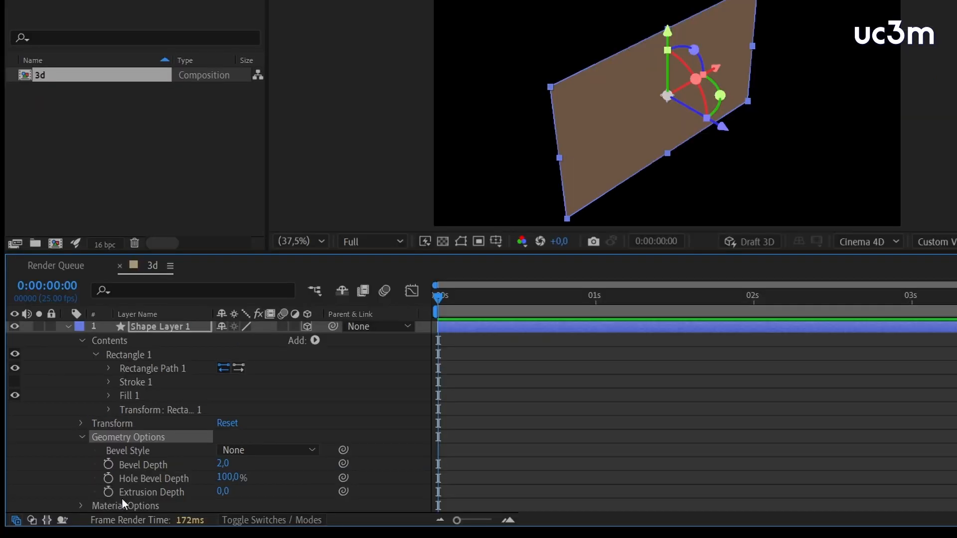
pyautogui.click(93, 487)
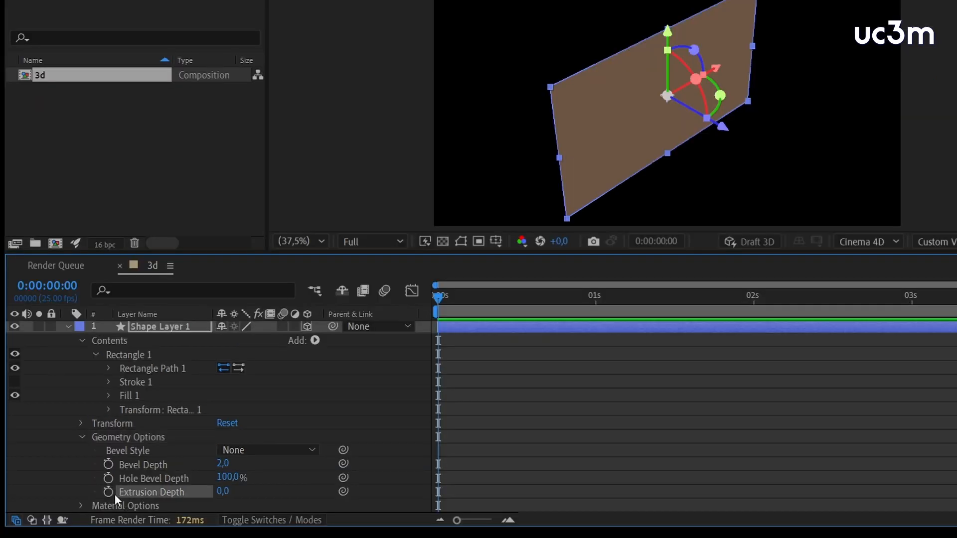
pyautogui.moveTo(220, 496); pyautogui.dragTo(525, 468)
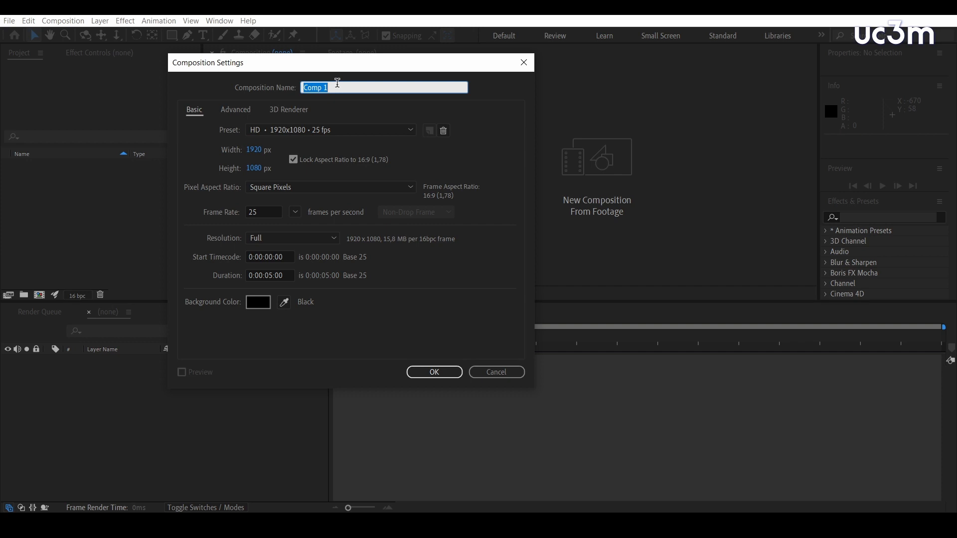
# Create an HD 1920x1080, 25 fps composition named 3d with a duration of 5 seconds
pyautogui.write('3d')
pyautogui.press('Return')
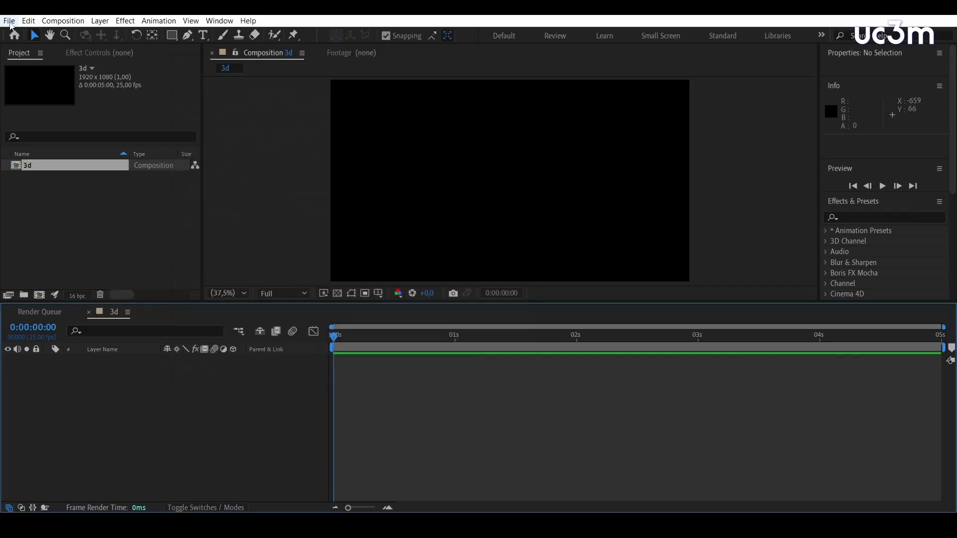
# Import the 3D model file cubo from the SSD Paco (E:) drive as footage
pyautogui.click(11, 24)
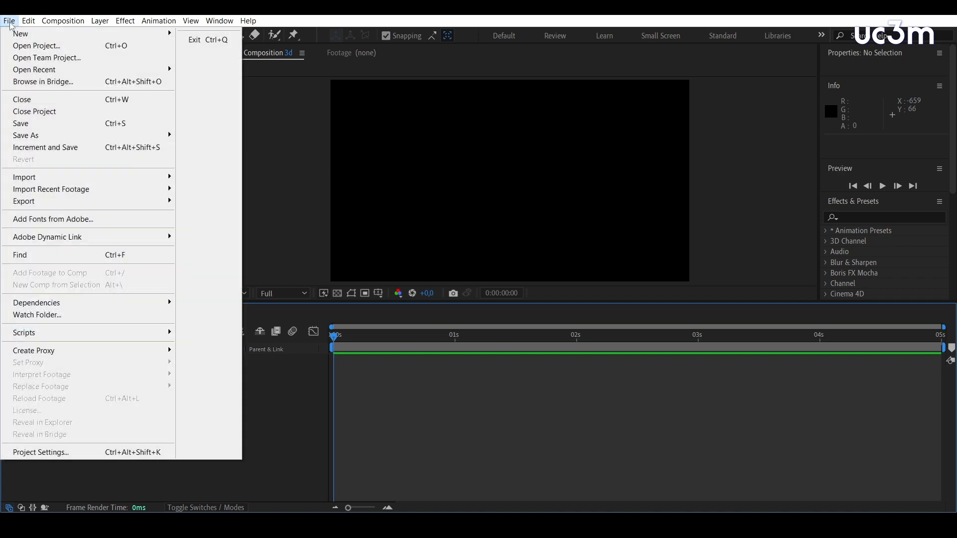
pyautogui.moveTo(88, 181)
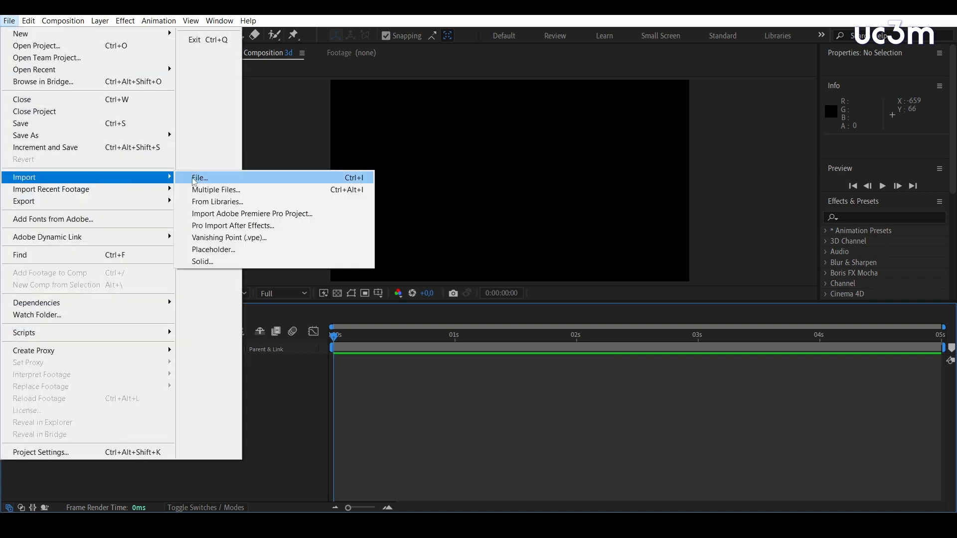
pyautogui.click(205, 178)
pyautogui.click(187, 120)
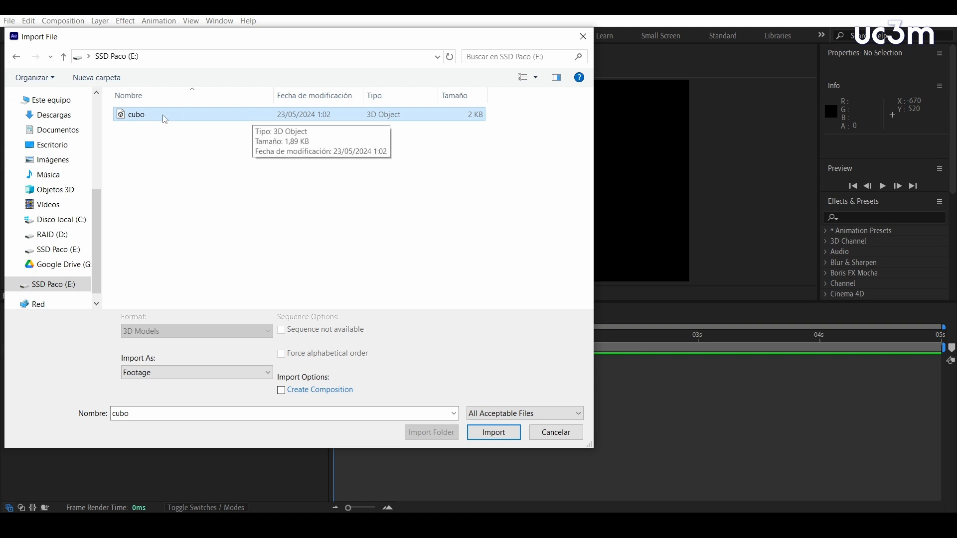
pyautogui.doubleClick(236, 116)
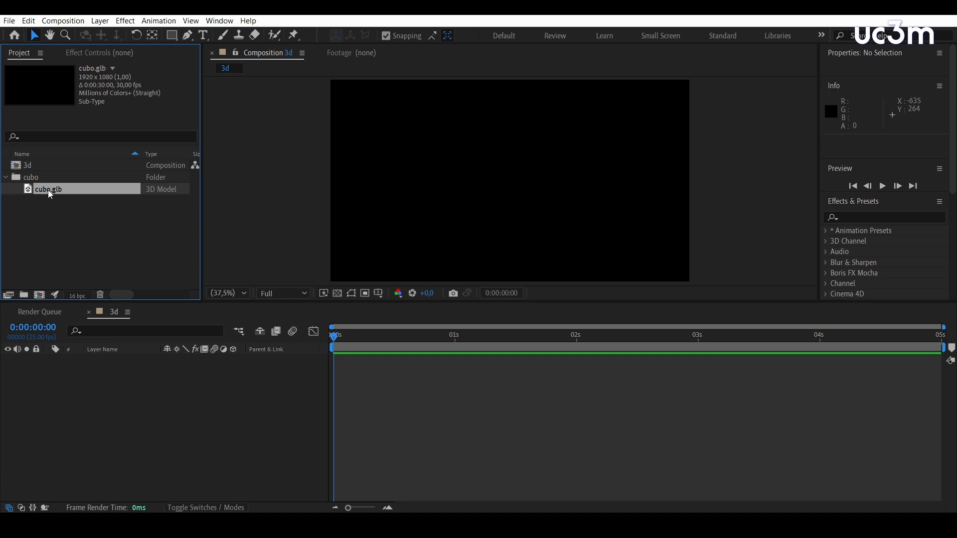
# Add cubo.glb to the 3d composition as a layer with the default model settings and show it in Custom View 1
pyautogui.moveTo(48, 190); pyautogui.dragTo(94, 390)
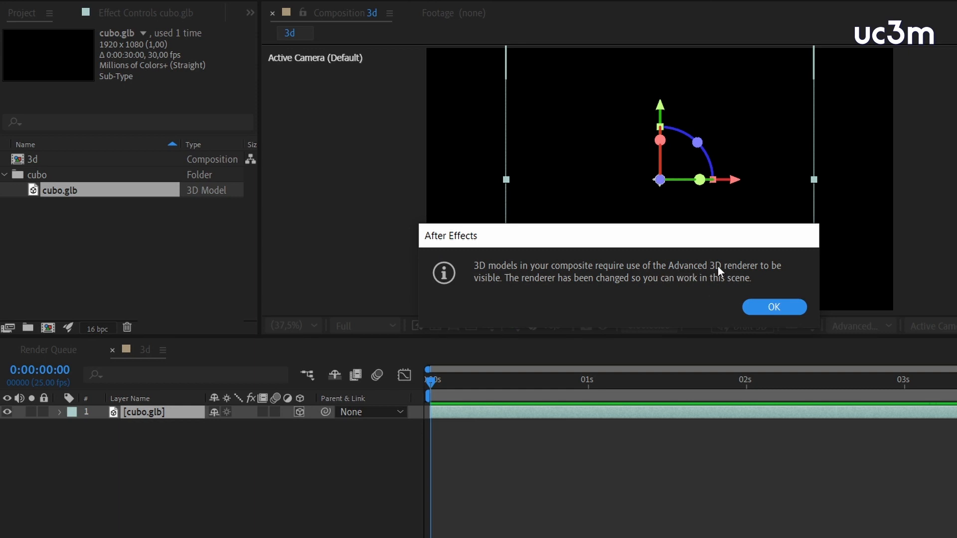
pyautogui.click(779, 308)
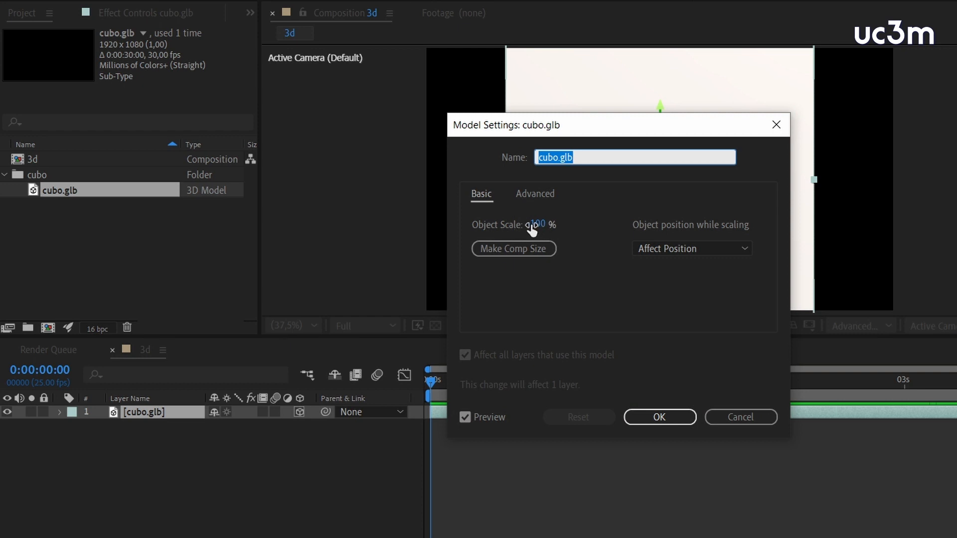
pyautogui.click(663, 417)
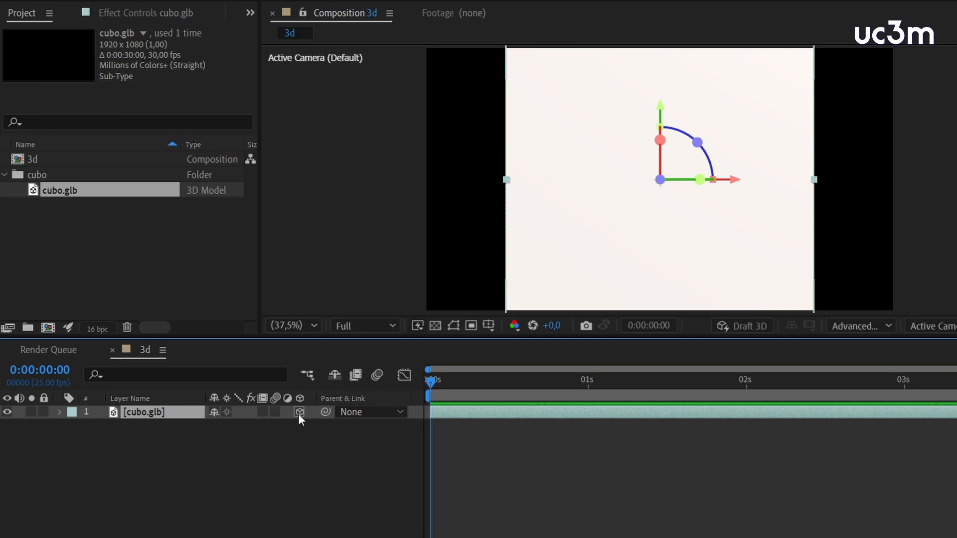
pyautogui.click(932, 326)
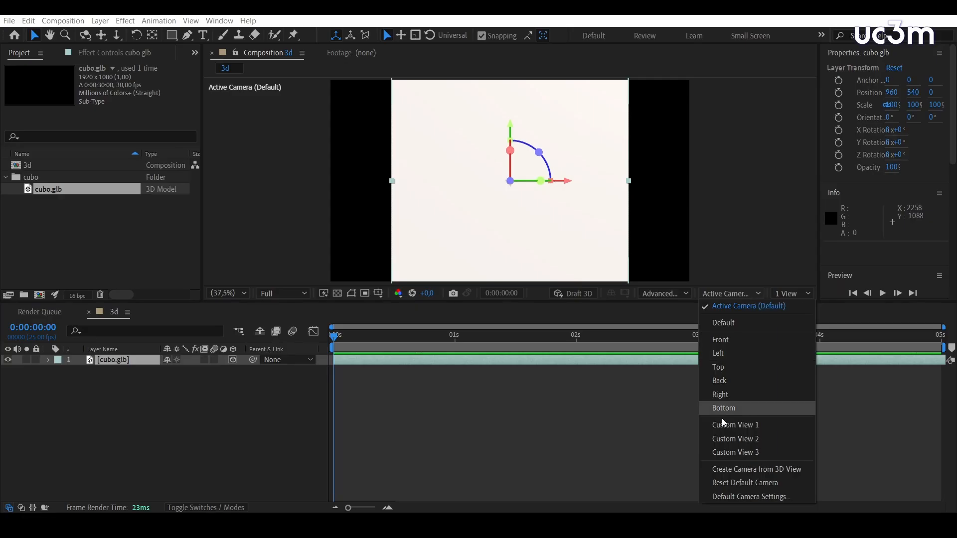
pyautogui.click(729, 426)
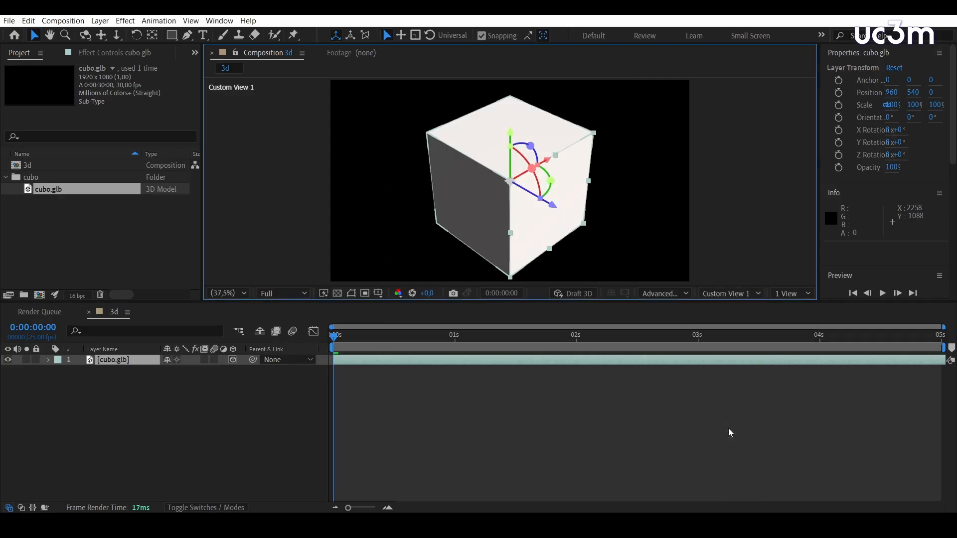